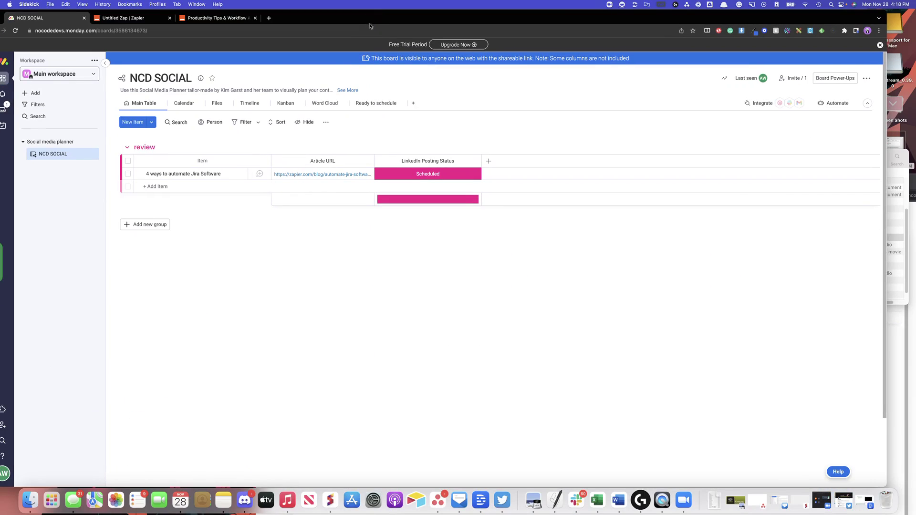
- Maximize the browser window and open the Main workspace's Add menu
double_click(309, 23)
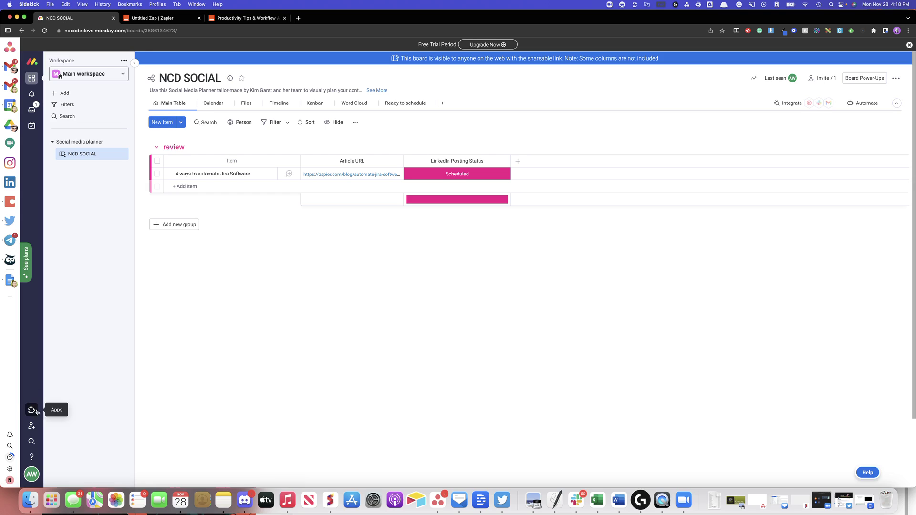
click(65, 94)
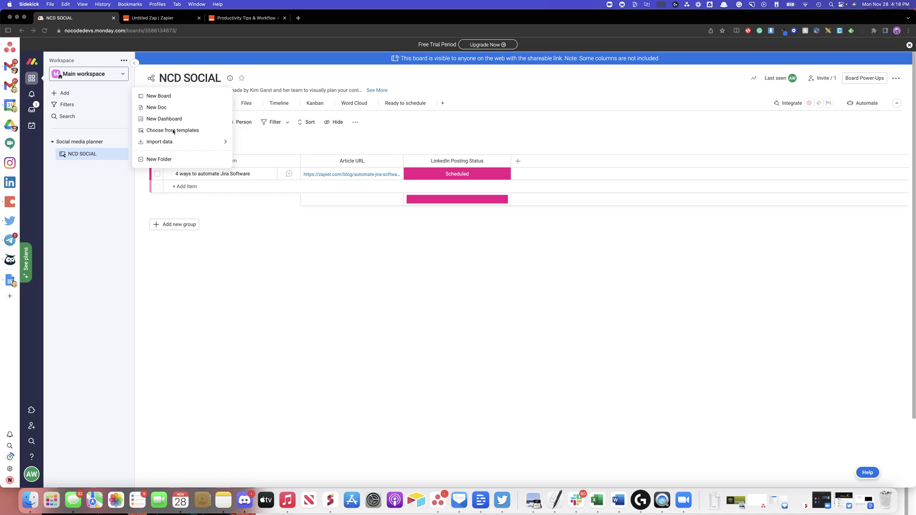
- Dismiss the Add menu so the NCD SOCIAL board is visible again
click(254, 231)
click(237, 238)
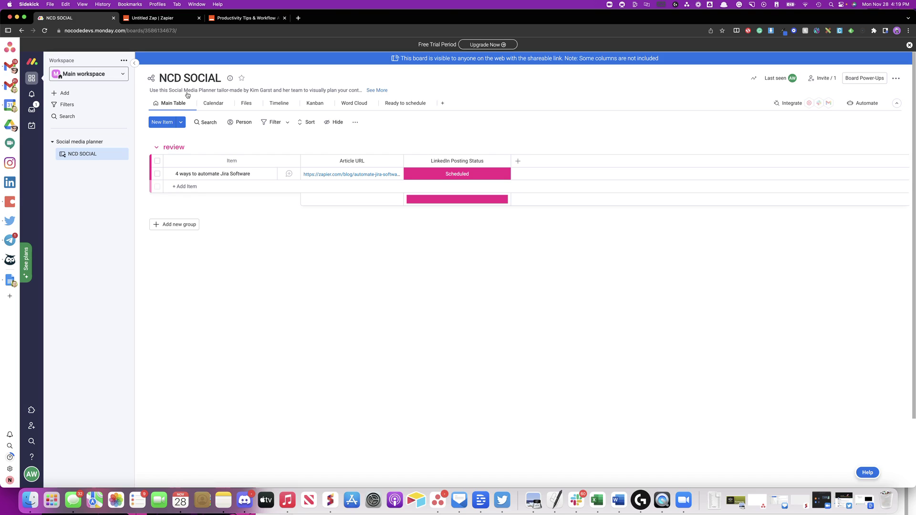
- Change the Zap's trigger app to RSS by Zapier with the New Item in Feed event
click(152, 17)
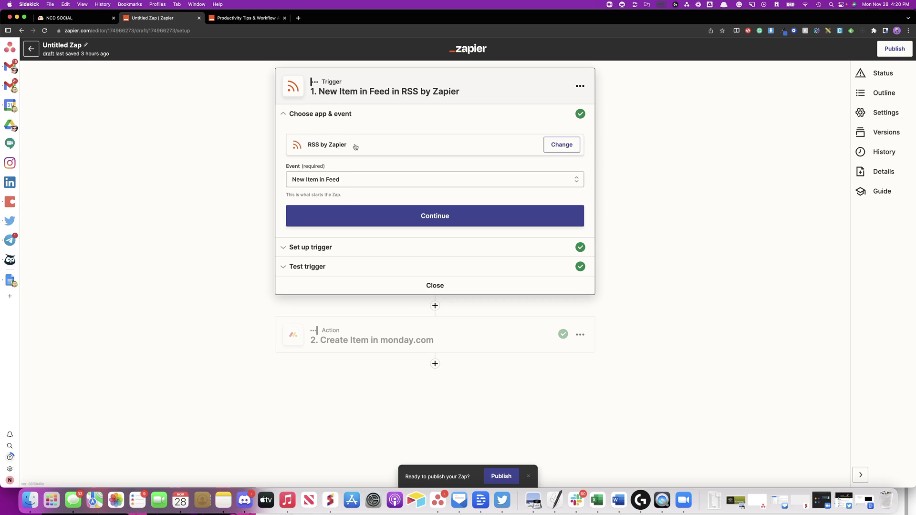
click(553, 144)
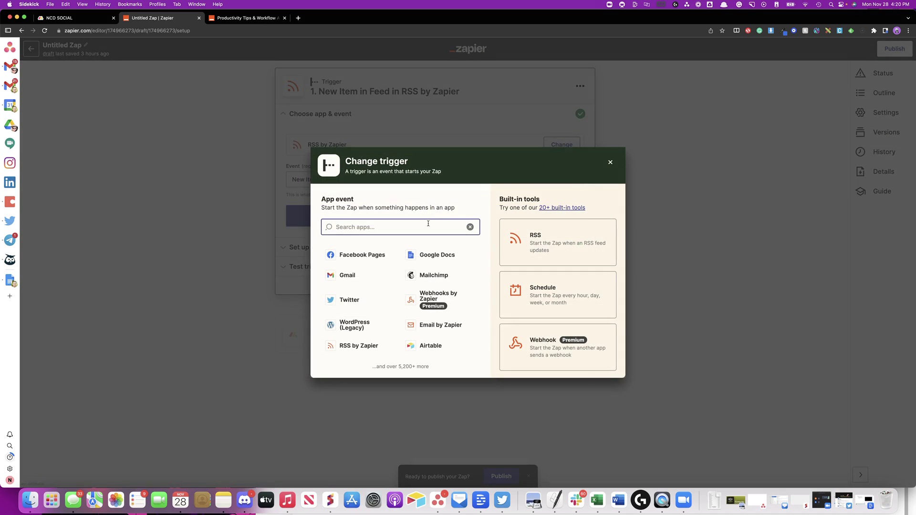
click(537, 242)
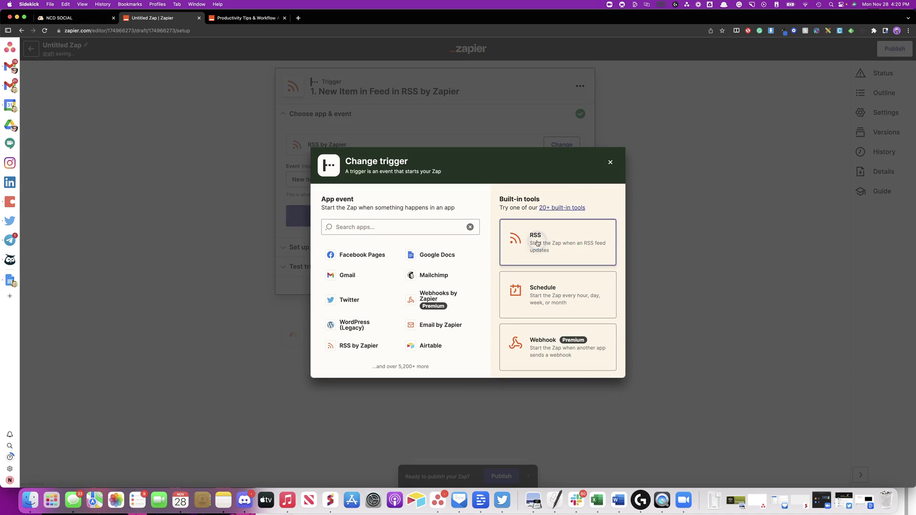
click(546, 241)
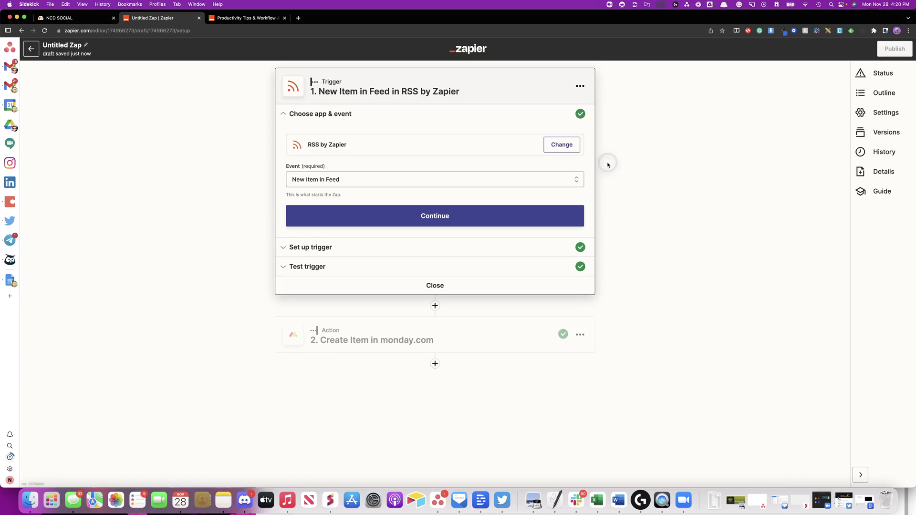
click(389, 185)
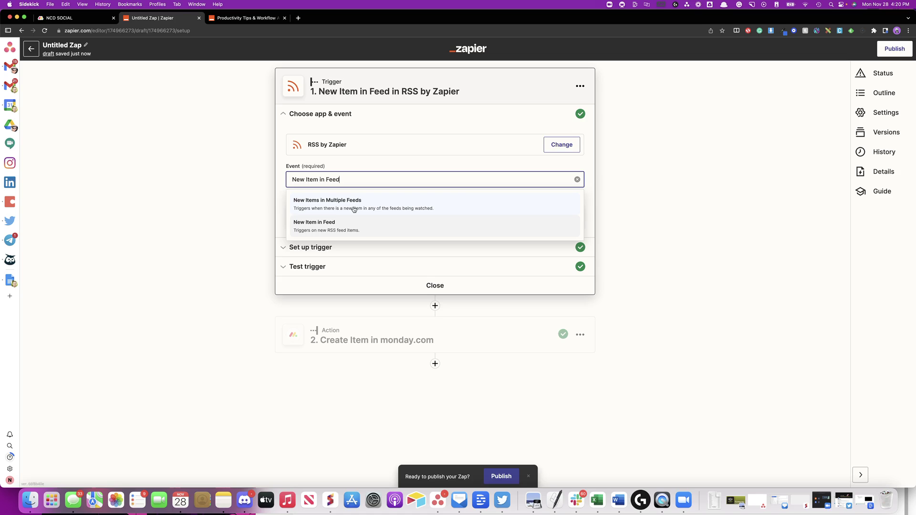
click(329, 235)
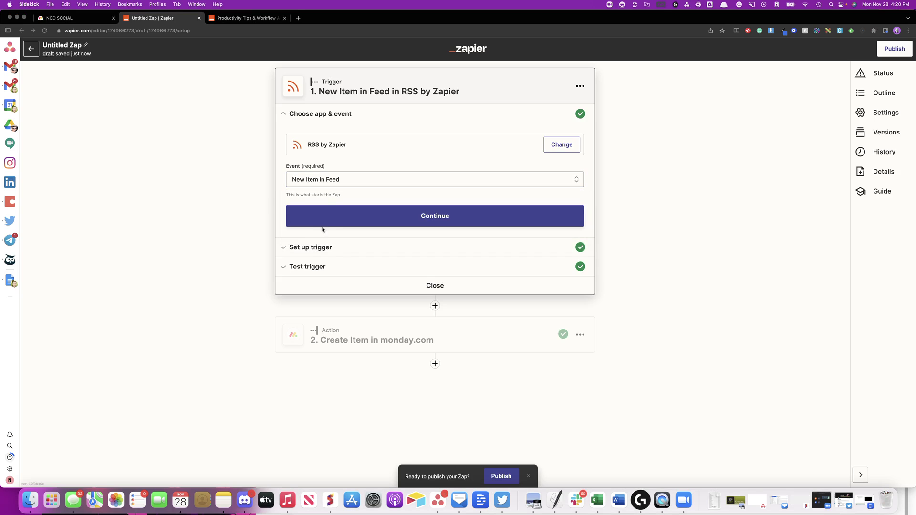
click(331, 179)
- Continue to the RSS trigger's Set up step, then switch to the Zapier blog tab
click(382, 218)
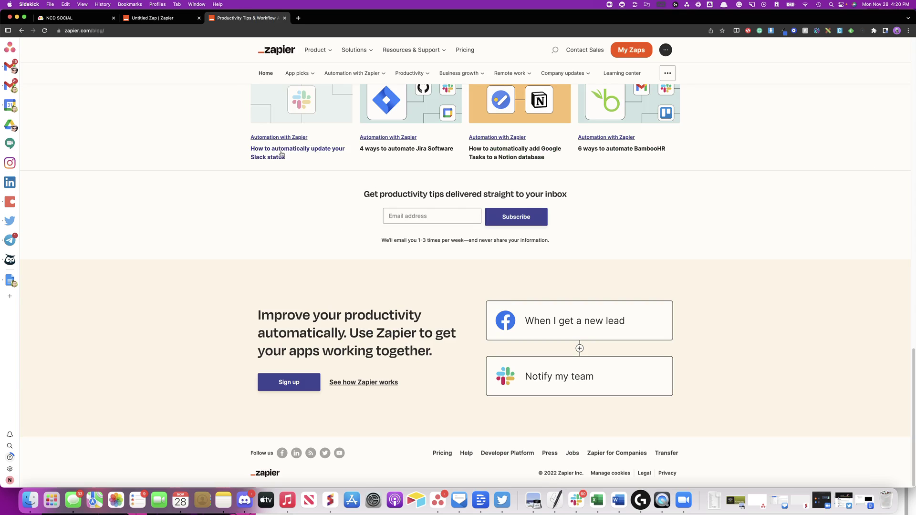
click(244, 18)
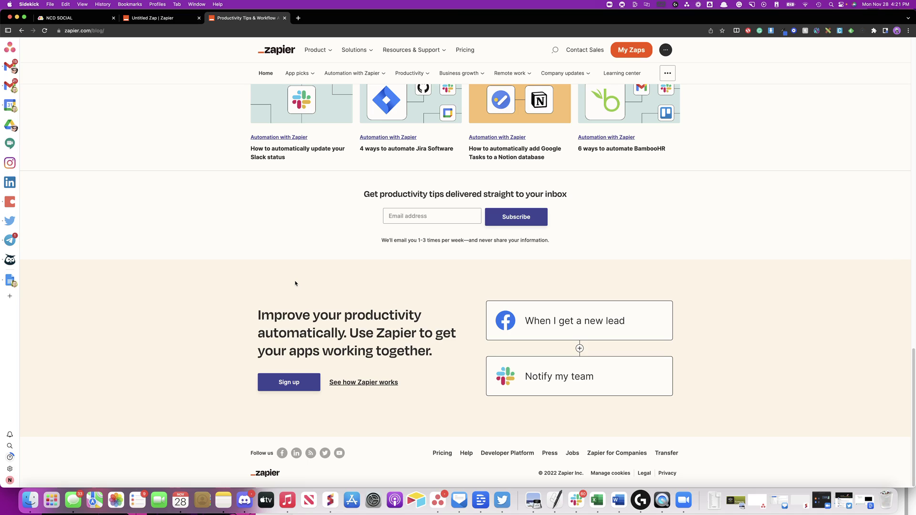
- Open the Zapier blog's latest-posts RSS feed, then go back to the Untitled Zap tab
click(311, 453)
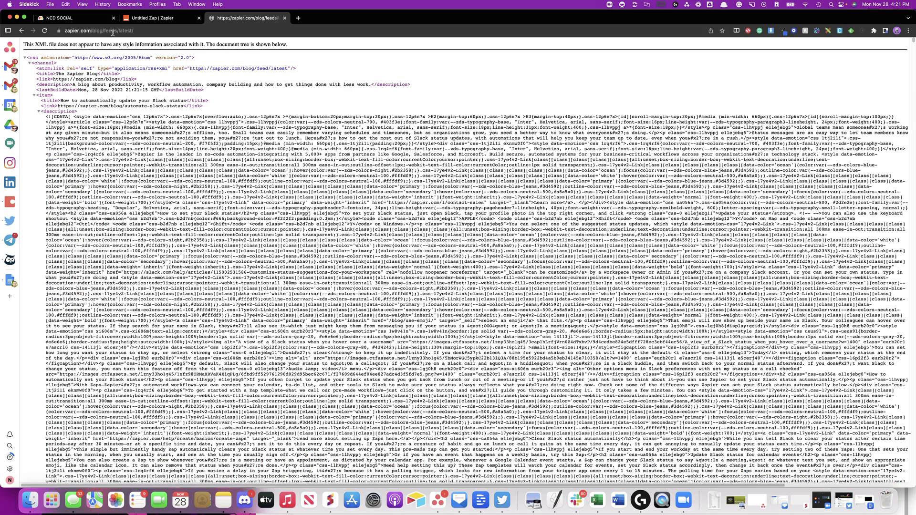
click(149, 19)
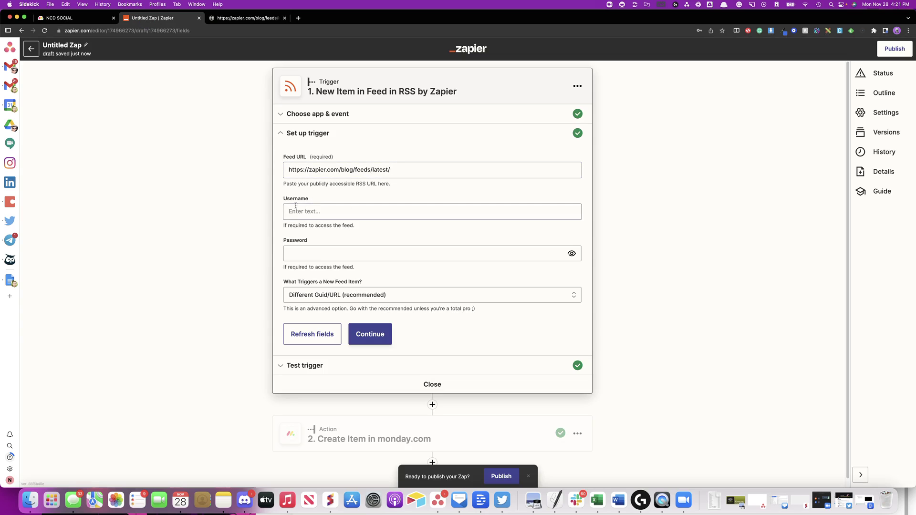
- Leave the feed password empty and test the trigger, pulling '4 ways to automate Jira Software'
click(306, 256)
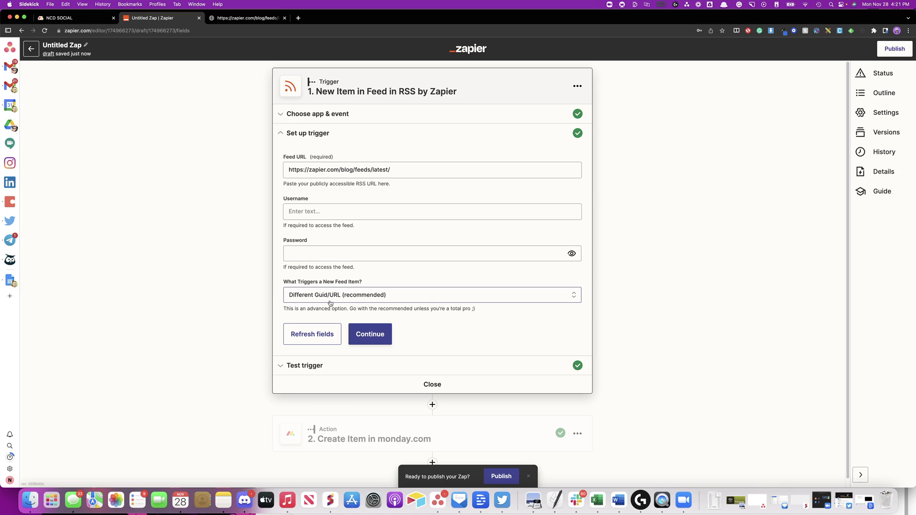
click(370, 334)
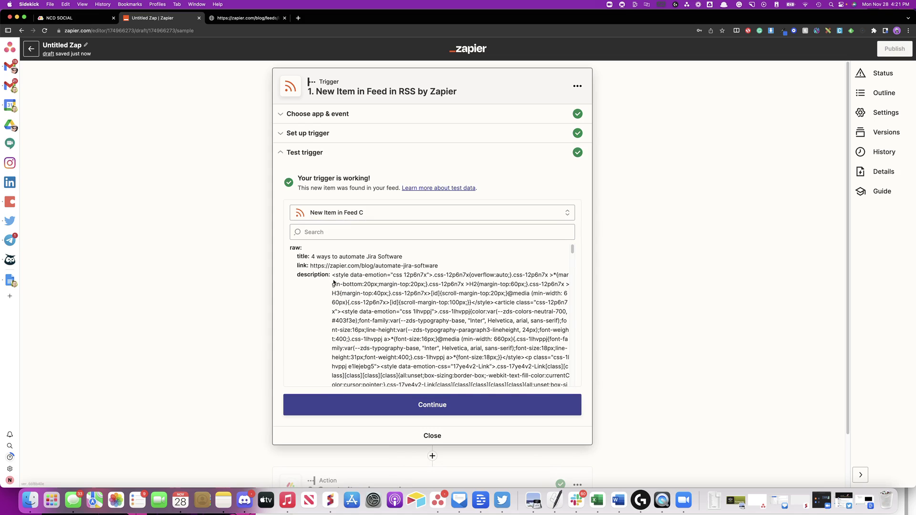
- Switch the trigger's sample to the Feed B item and continue to the monday.com Create Item action
scroll(333, 284, down, 5)
scroll(333, 281, up, 5)
scroll(308, 268, down, 10)
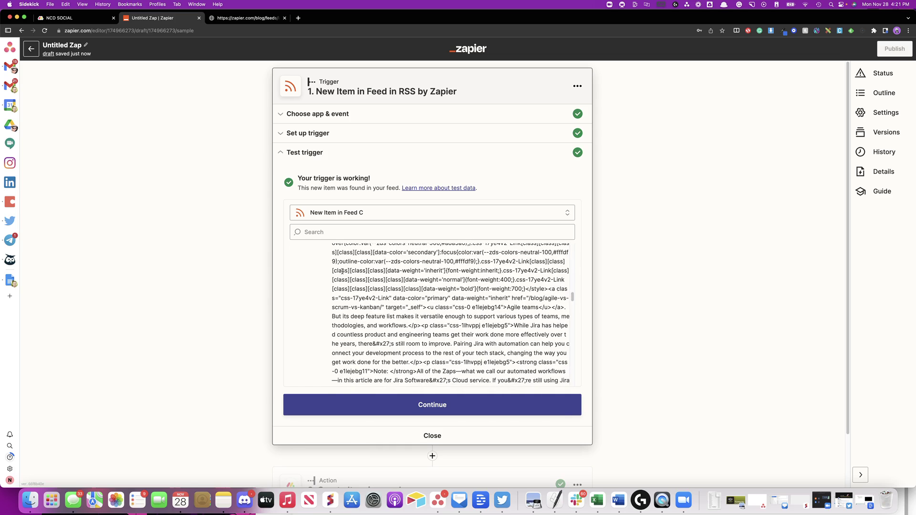
scroll(342, 271, down, 5)
scroll(342, 272, up, 3)
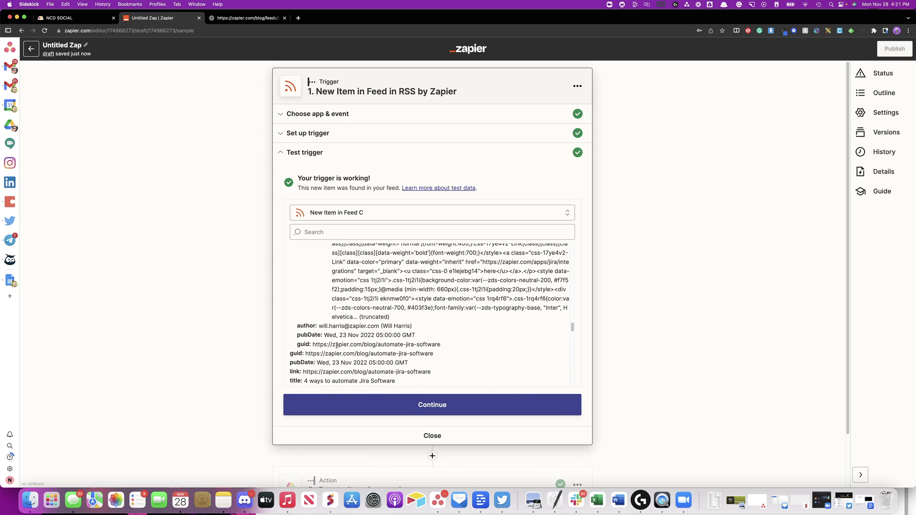
scroll(318, 355, down, 5)
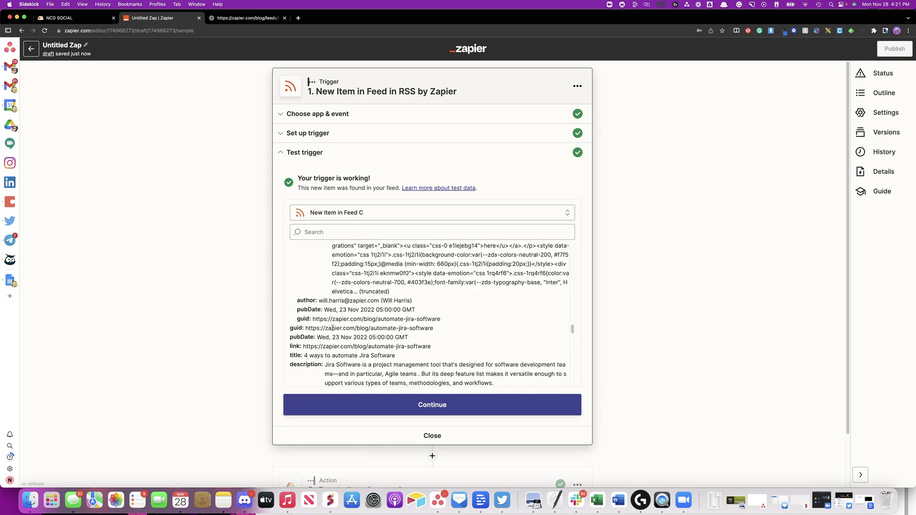
scroll(338, 322, down, 3)
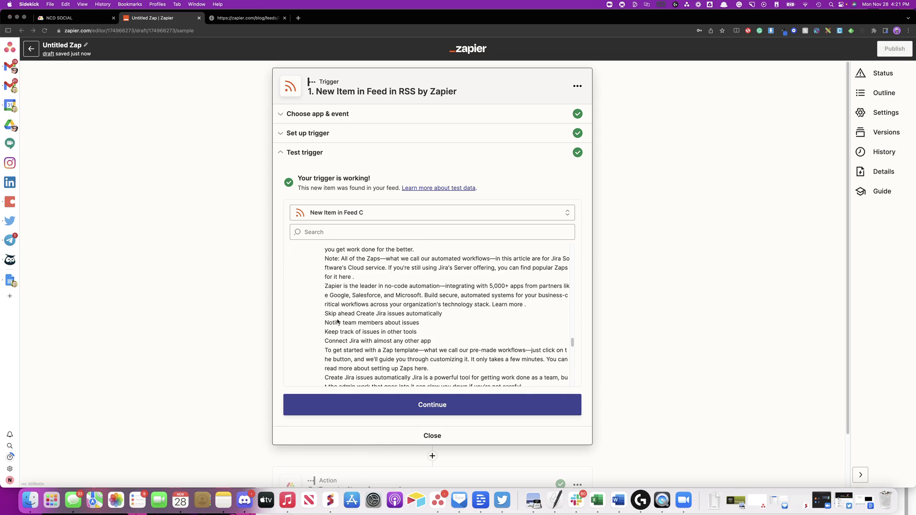
scroll(337, 320, down, 10)
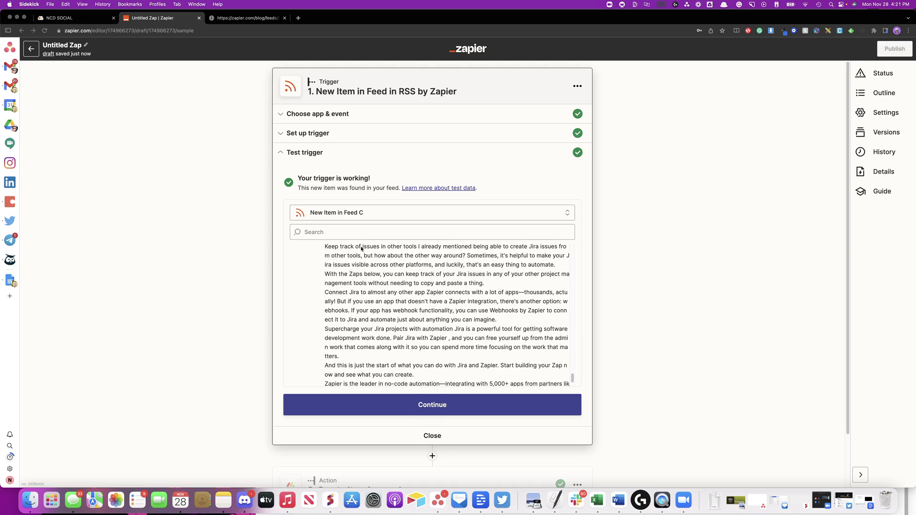
click(360, 212)
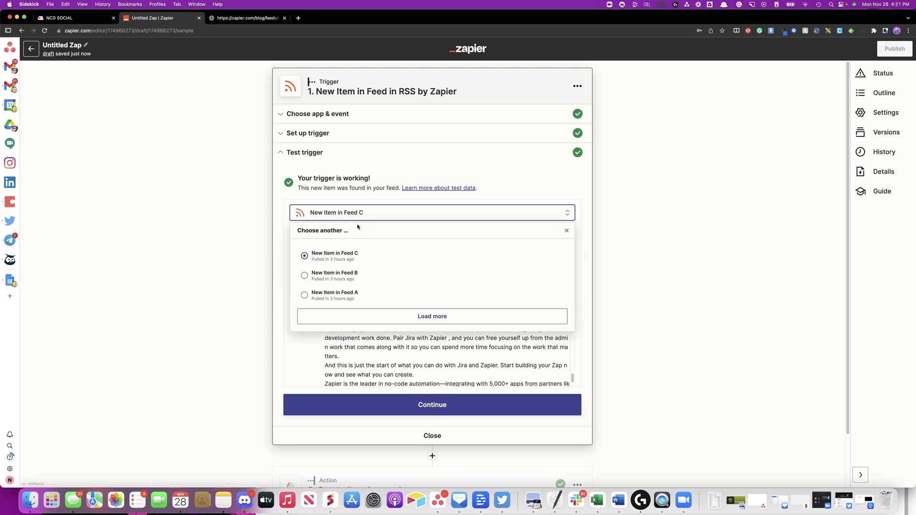
click(347, 280)
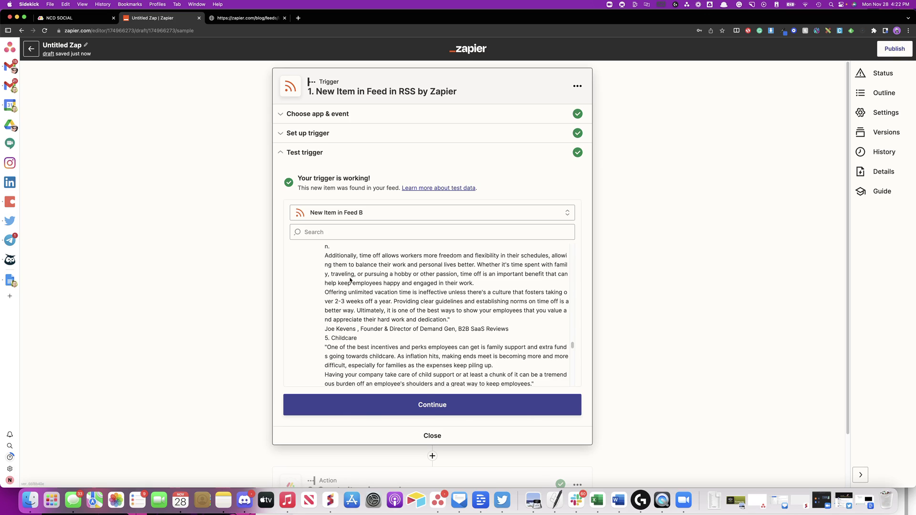
scroll(350, 280, up, 15)
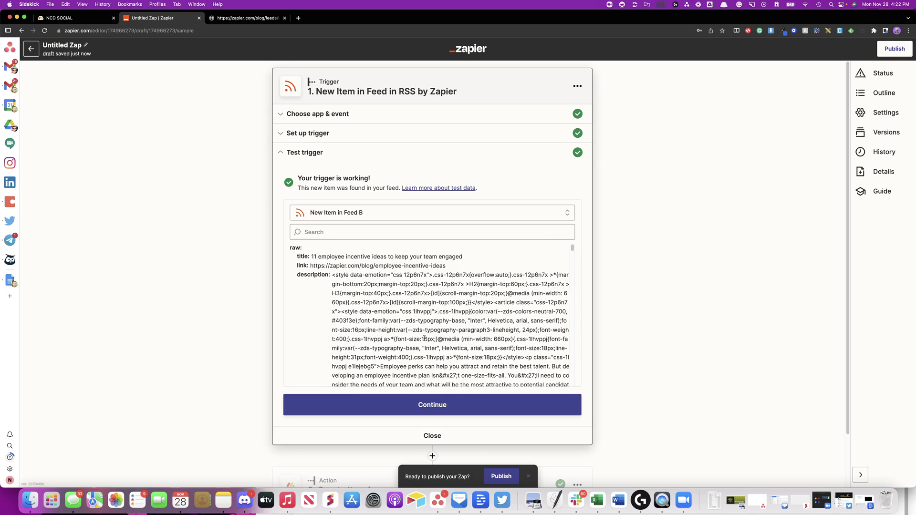
click(434, 404)
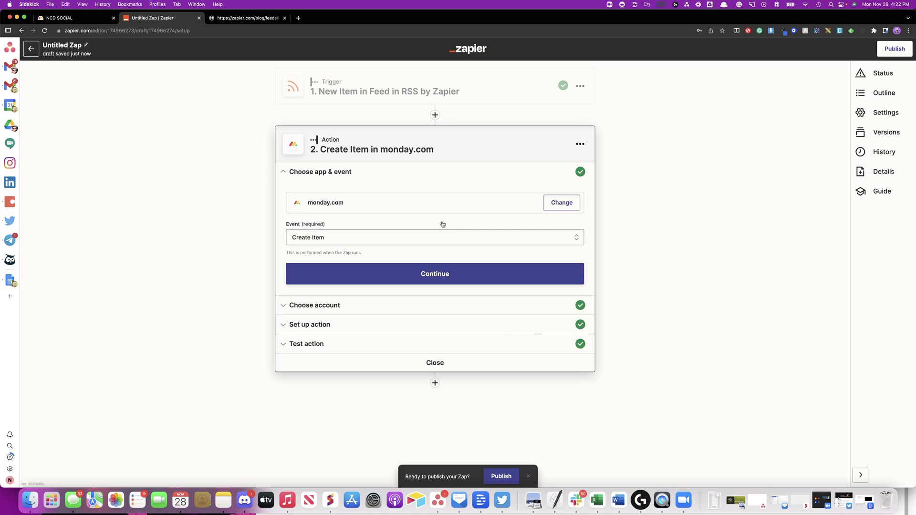
- Choose Create Item from the monday.com event list, checking the NCD SOCIAL board along the way
click(377, 238)
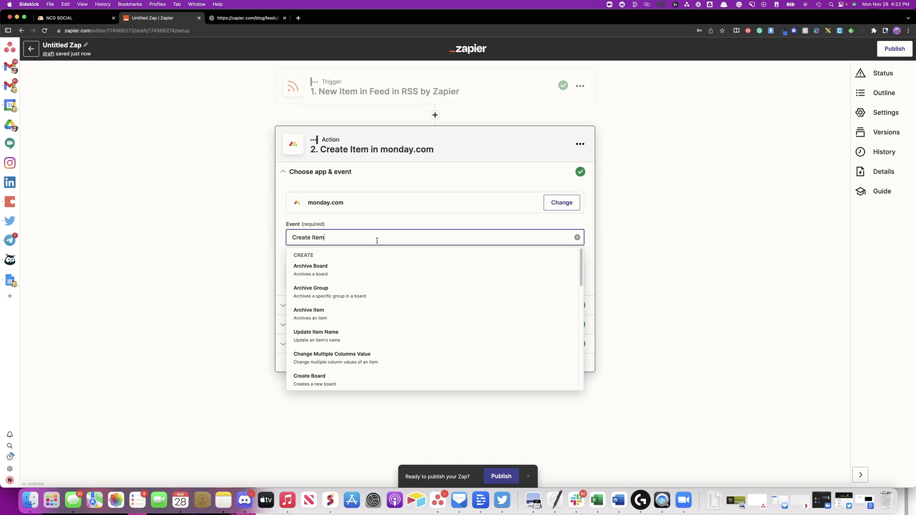
scroll(346, 283, down, 10)
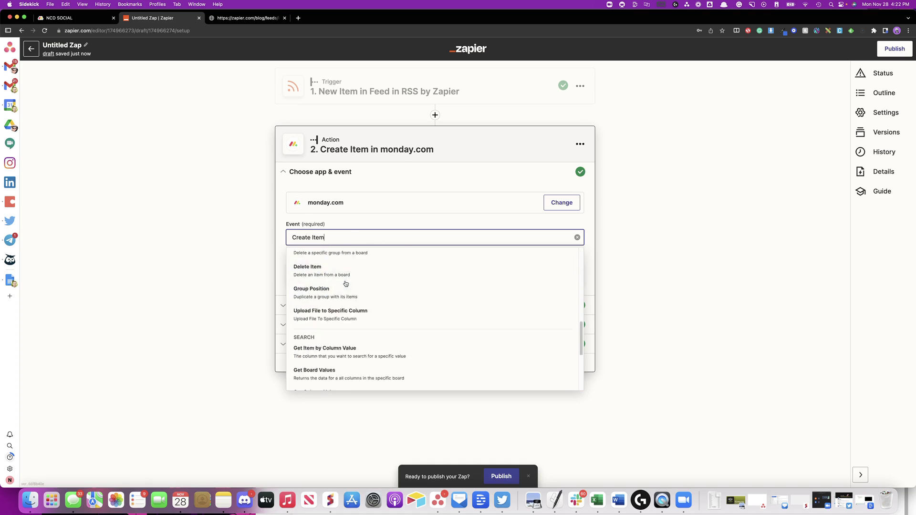
scroll(353, 311, up, 5)
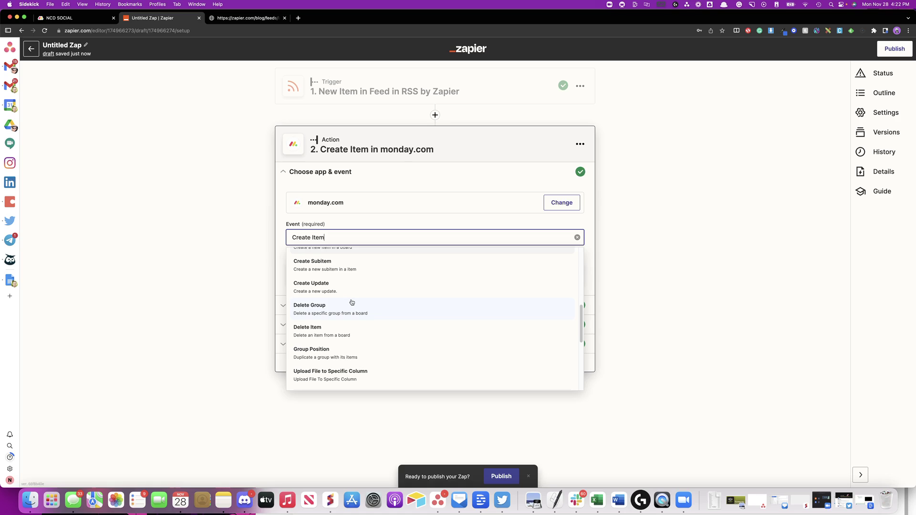
scroll(351, 302, up, 3)
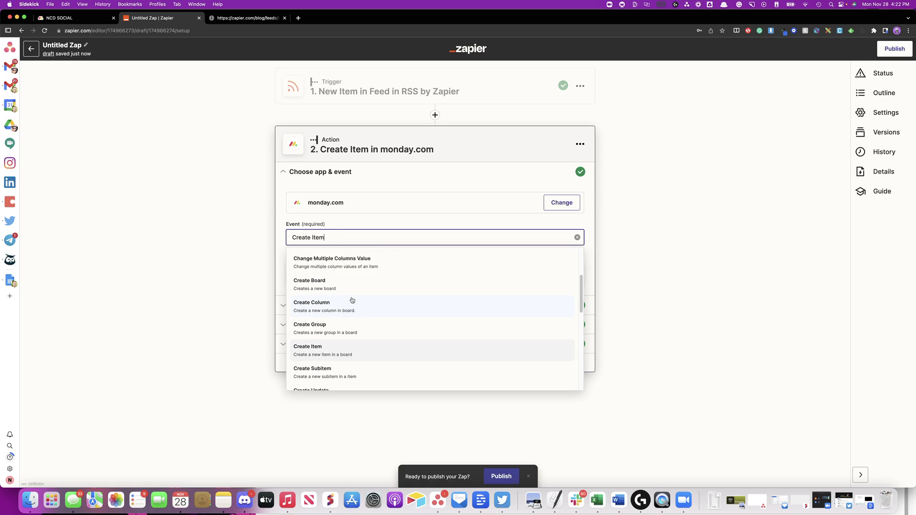
click(322, 355)
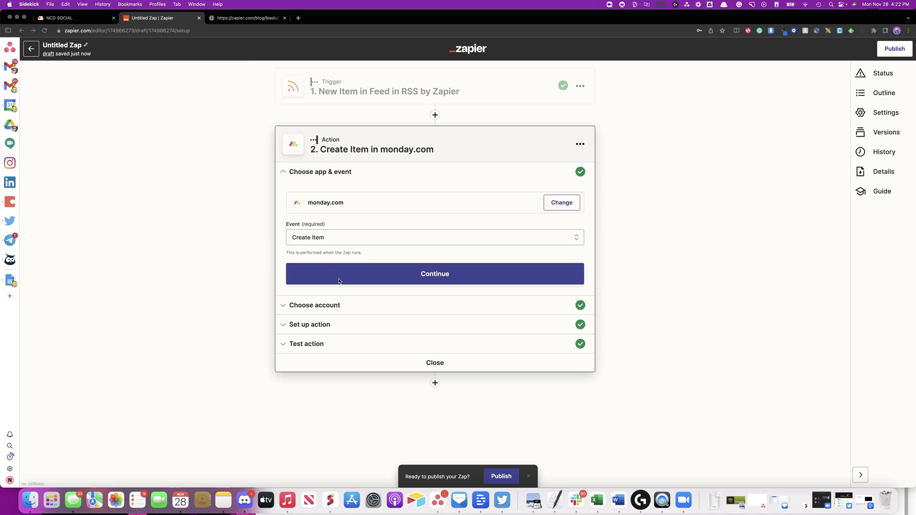
click(62, 18)
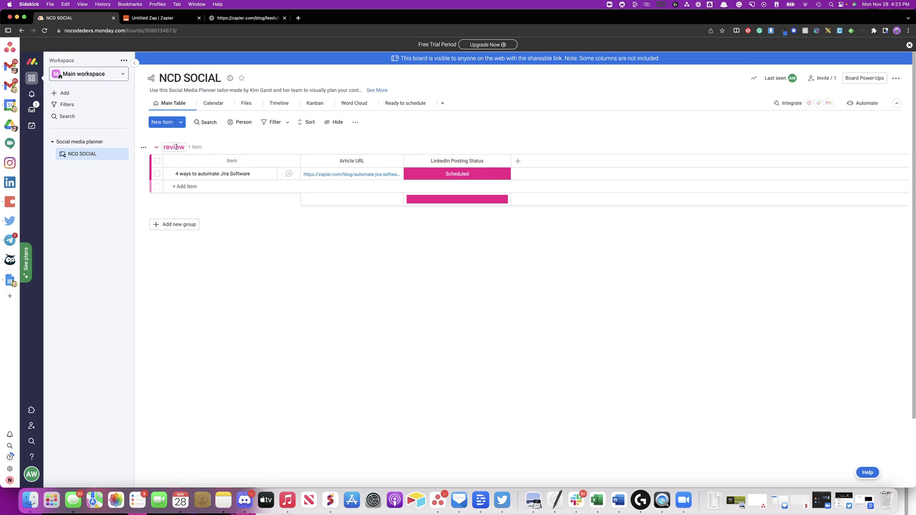
click(162, 21)
click(280, 253)
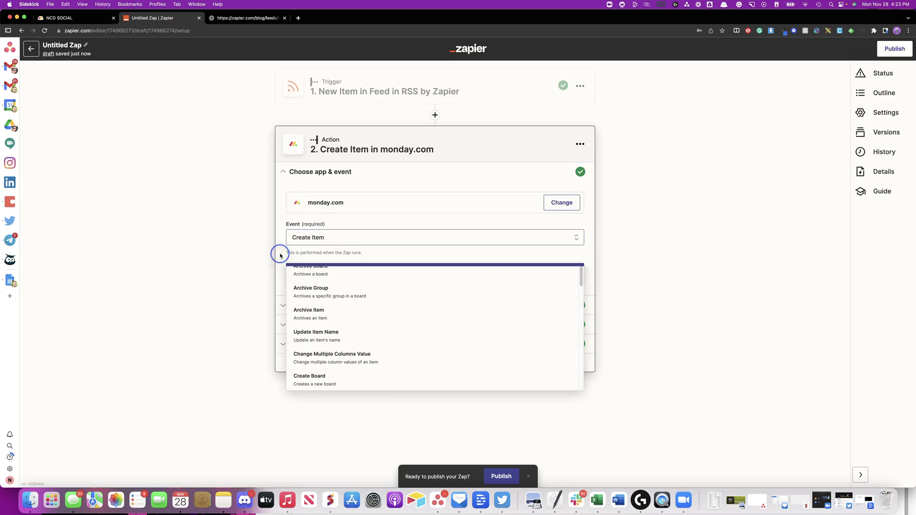
- Confirm the monday.com account and clear the Item Name and Article URL fields in setup
click(330, 308)
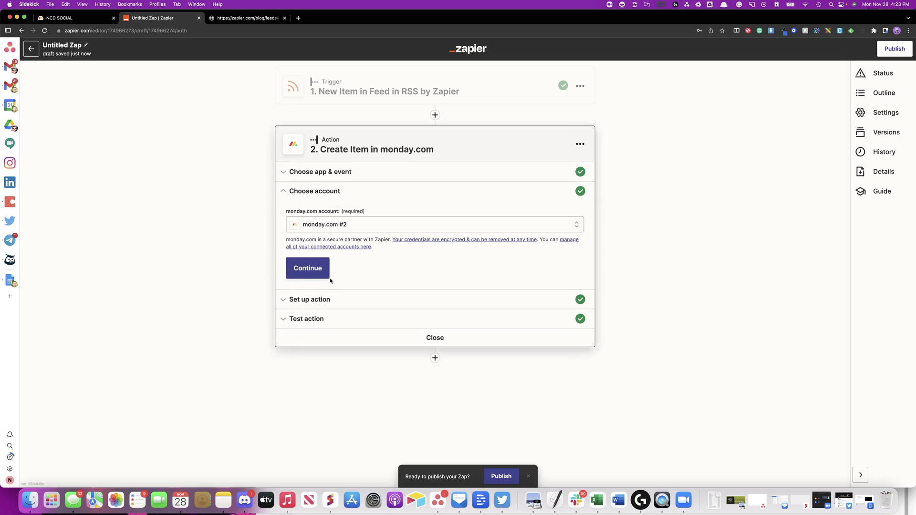
click(311, 273)
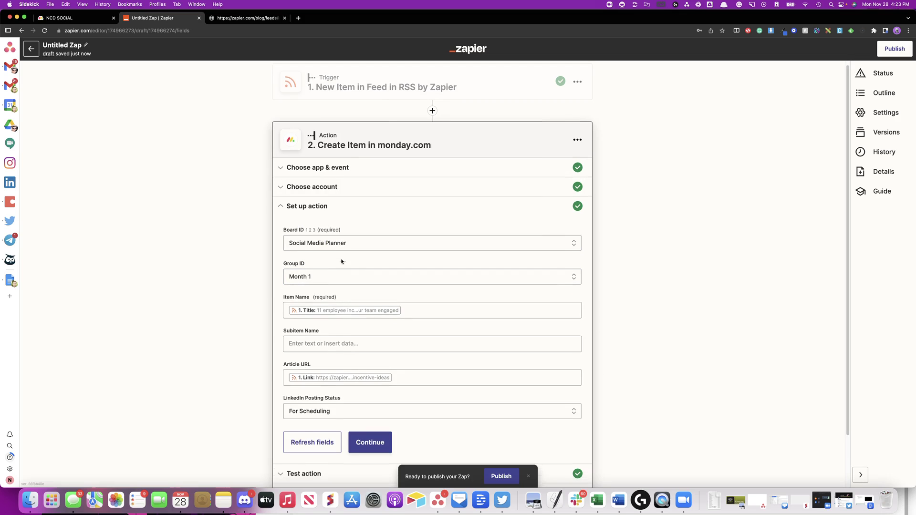
scroll(343, 248, down, 2)
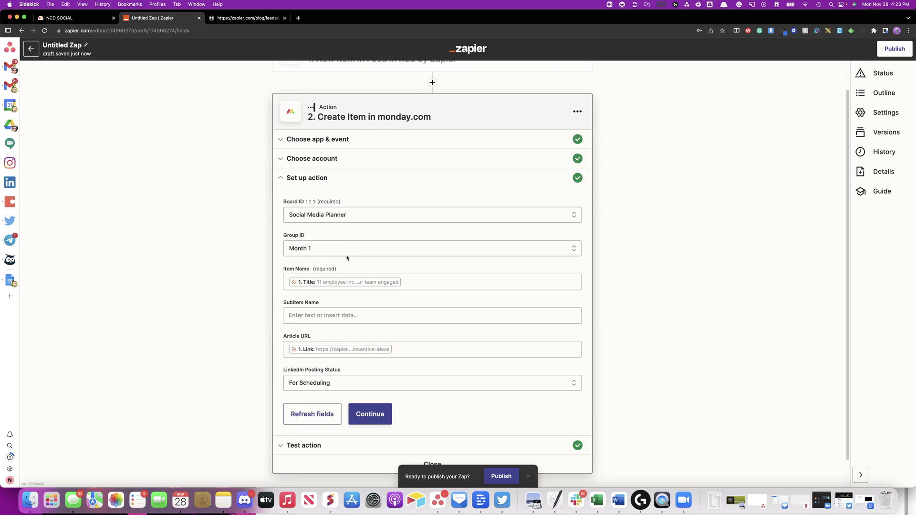
scroll(351, 262, down, 2)
click(407, 252)
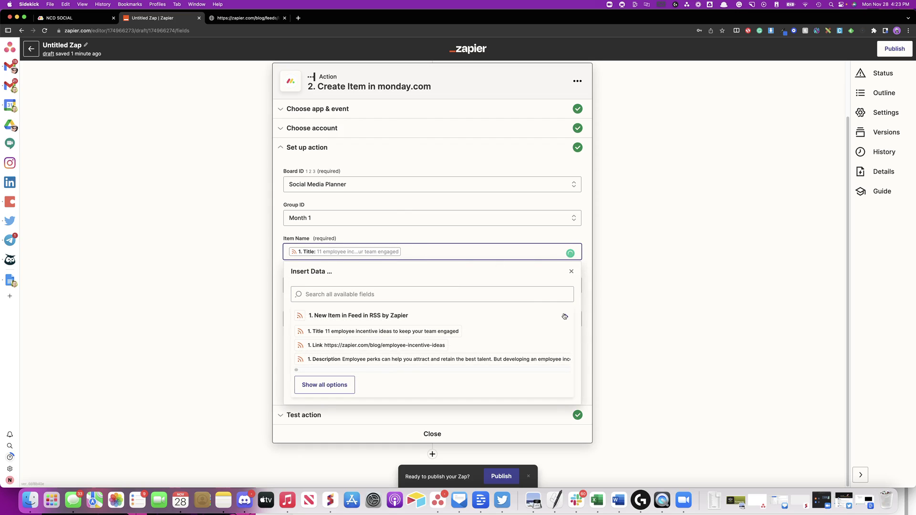
text(=)
key(BackSpace)
key(BackSpace)
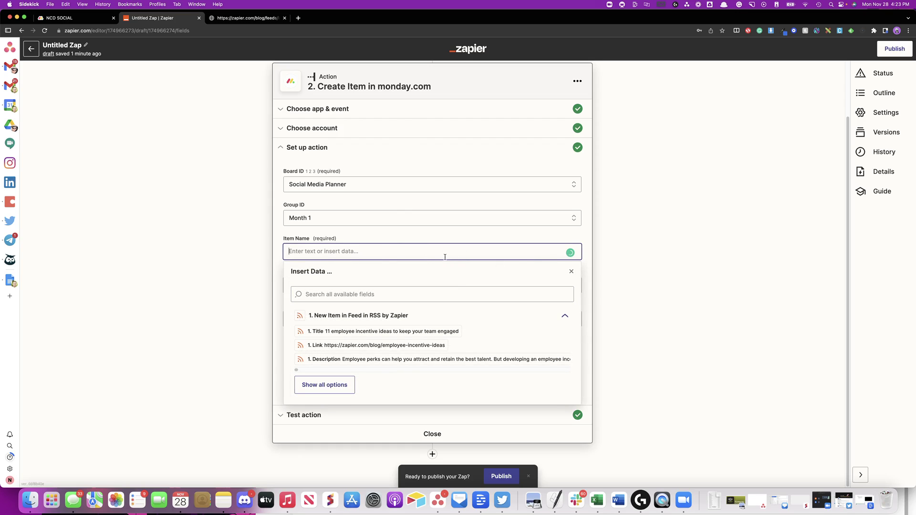
key(Escape)
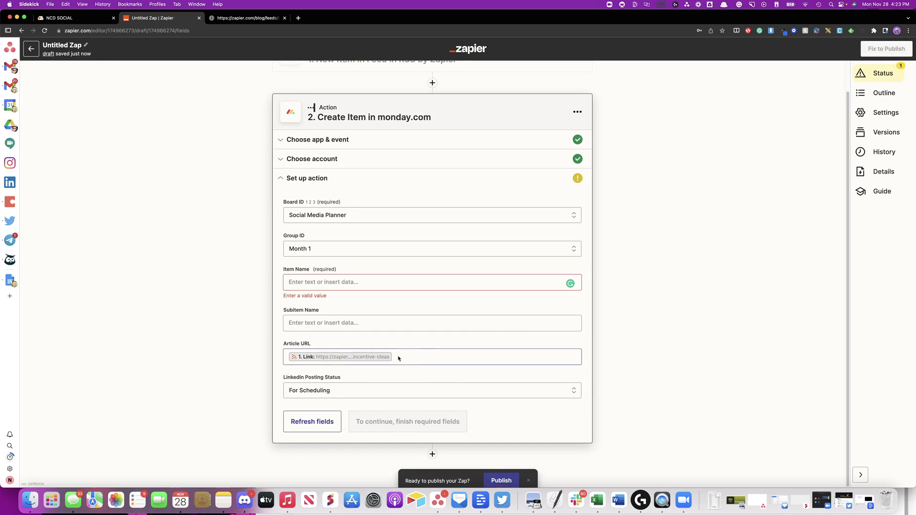
click(406, 357)
key(BackSpace)
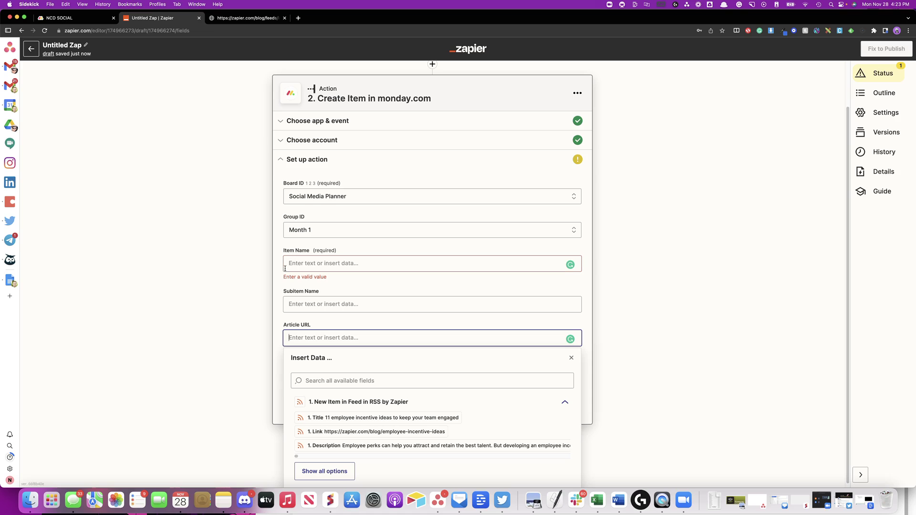
- Map the RSS item Title into Item Name and the Link into Article URL
click(307, 270)
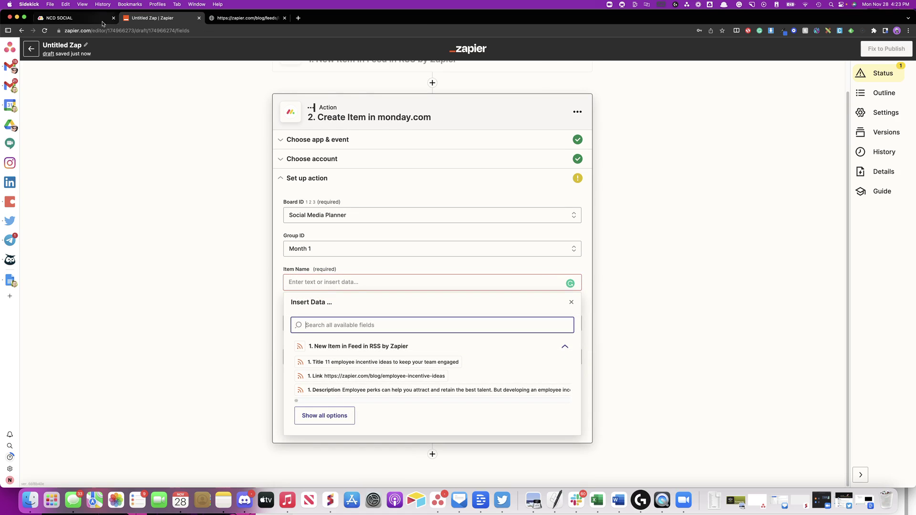
click(76, 17)
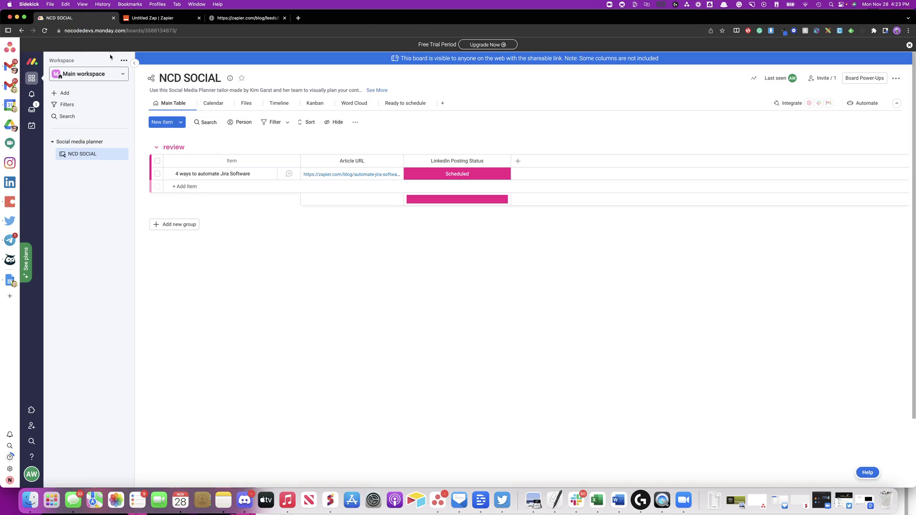
click(153, 17)
click(325, 280)
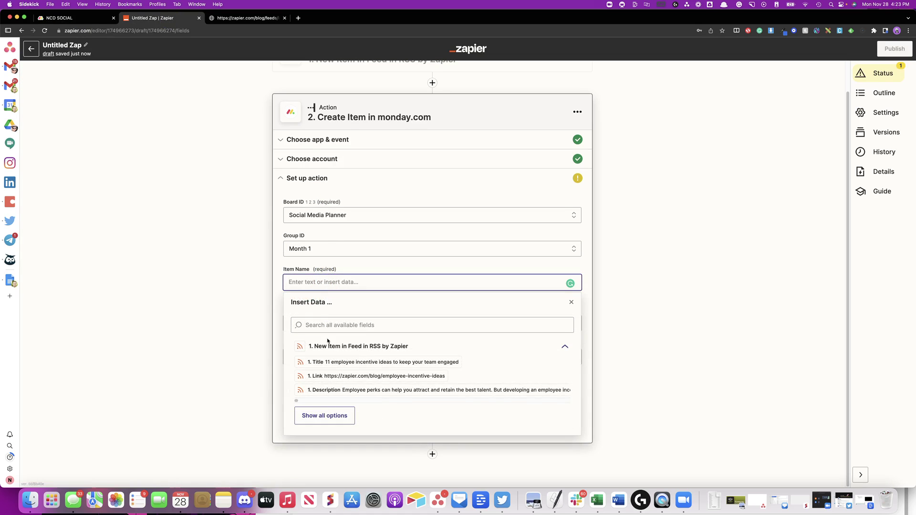
click(344, 363)
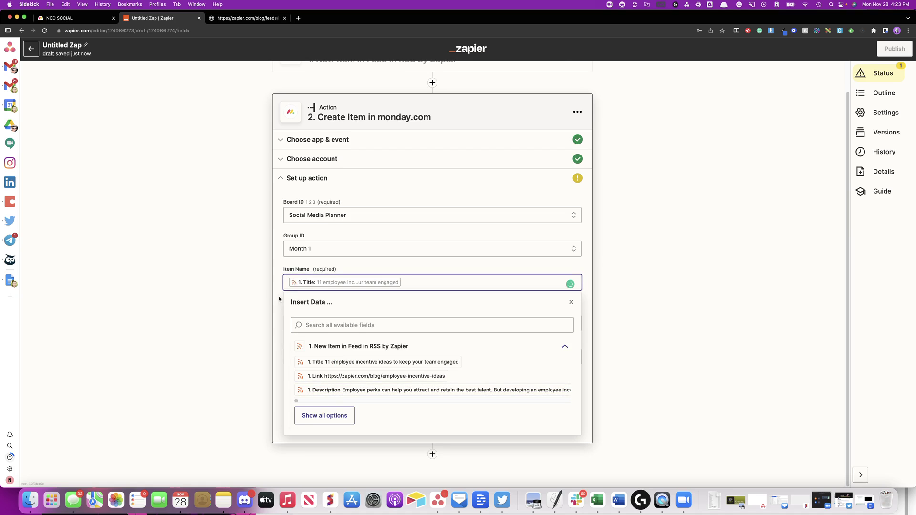
click(311, 357)
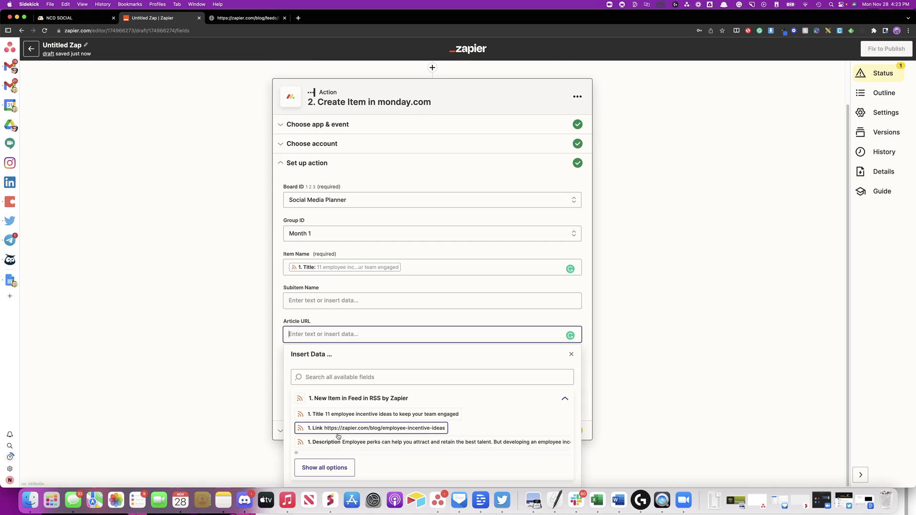
click(341, 428)
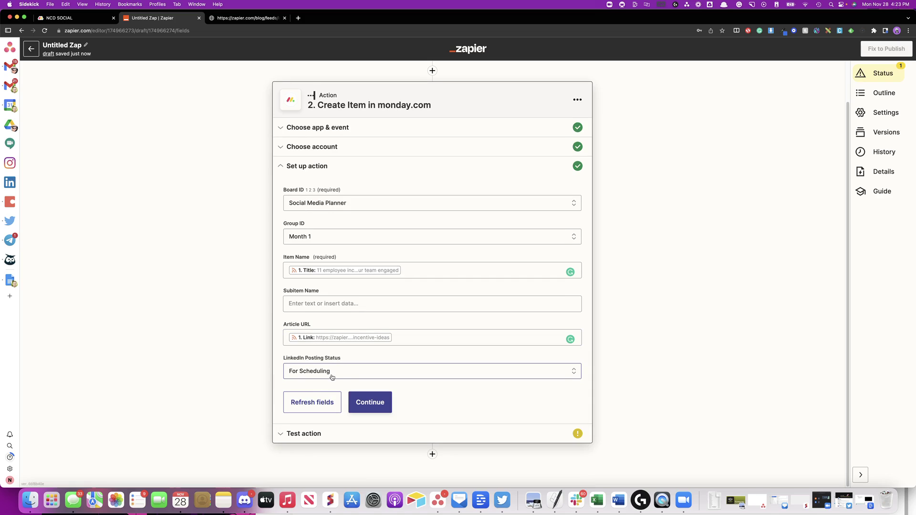
- Set LinkedIn Posting Status to For Scheduling after checking the board's status labels
click(333, 377)
scroll(333, 377, down, 3)
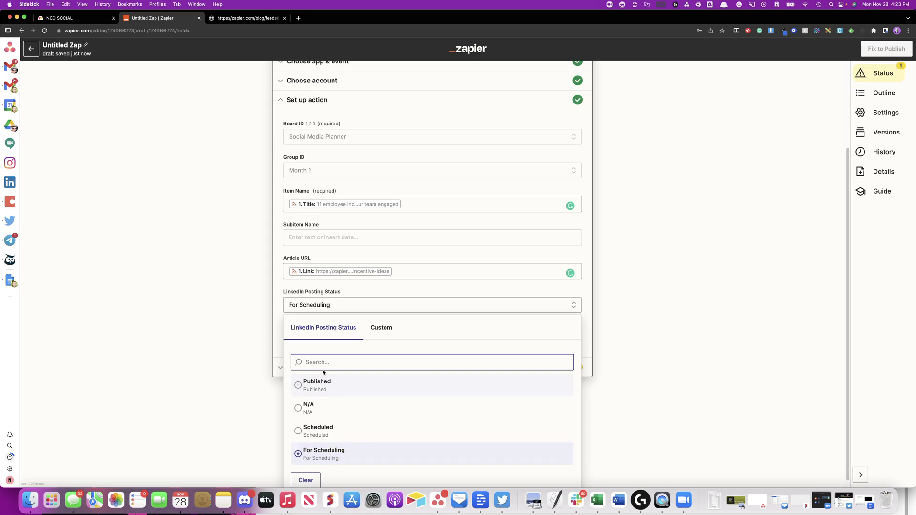
click(80, 19)
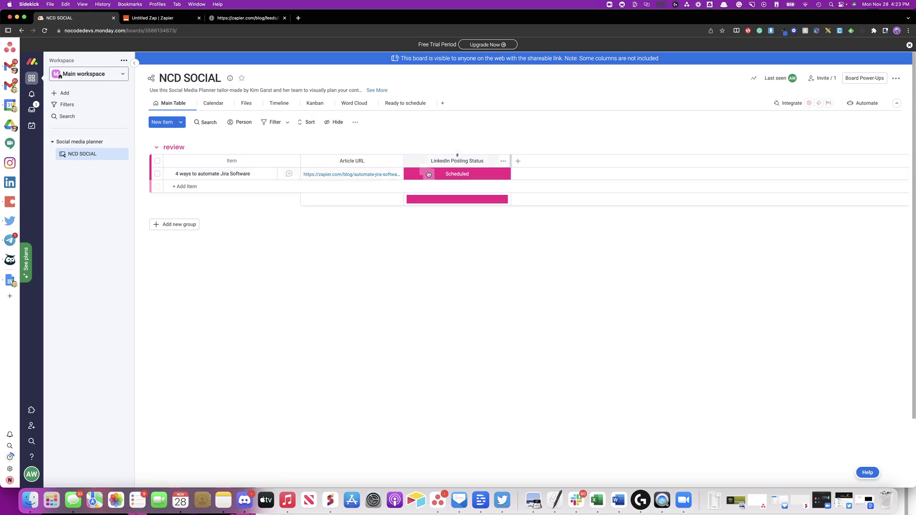
click(462, 179)
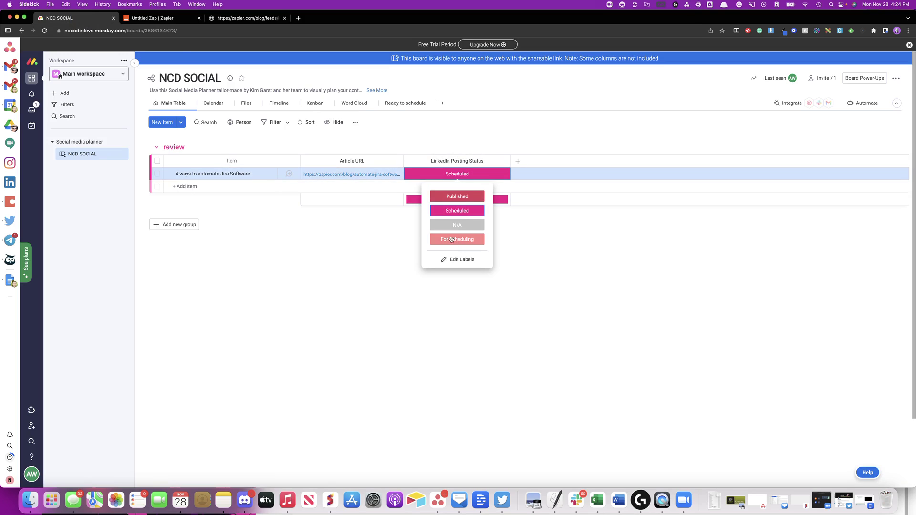
click(164, 19)
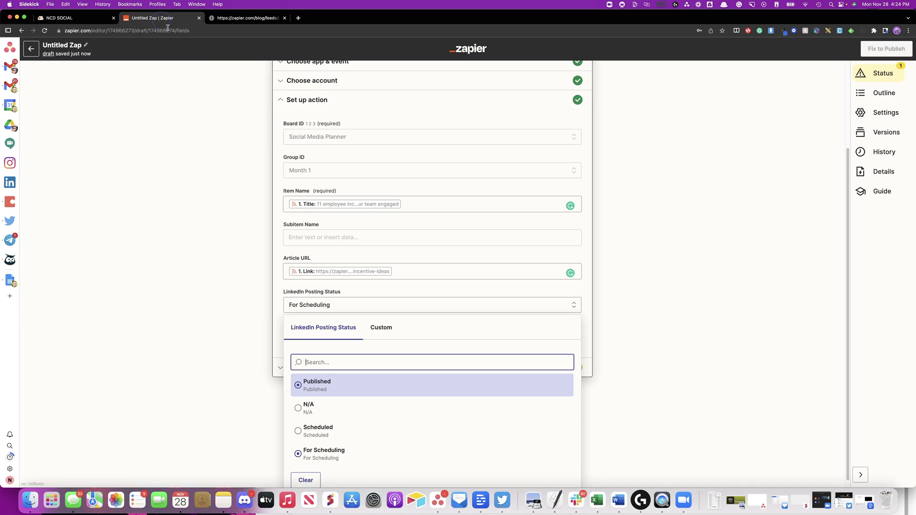
click(335, 456)
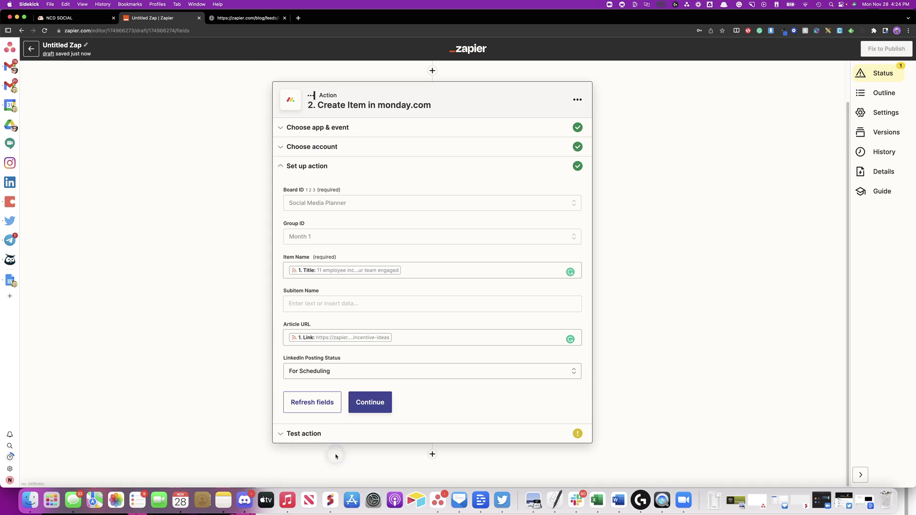
- Test the action to create '11 employee incentive ideas…' on monday.com and view NCD SOCIAL
click(371, 404)
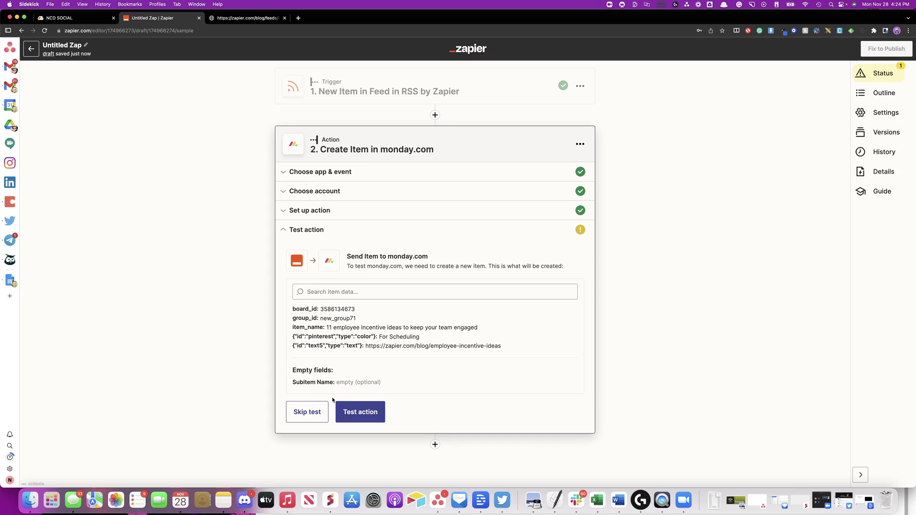
click(364, 410)
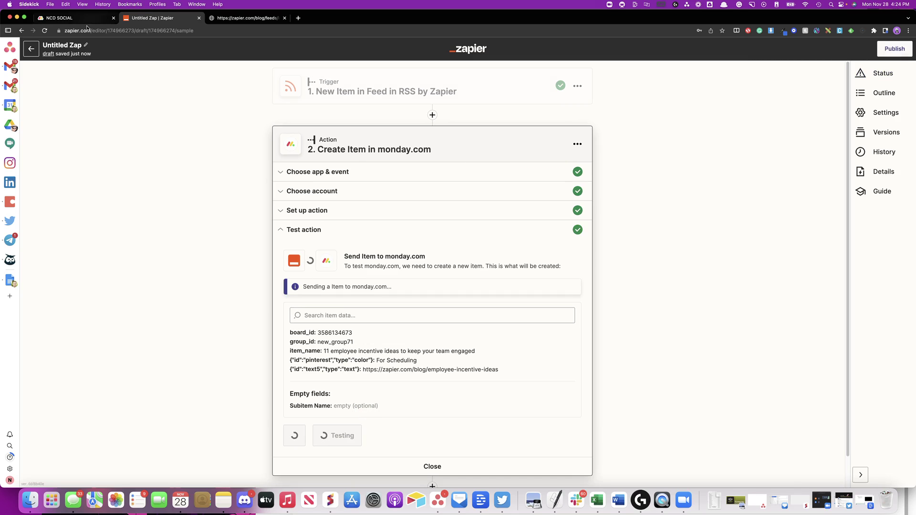
click(72, 17)
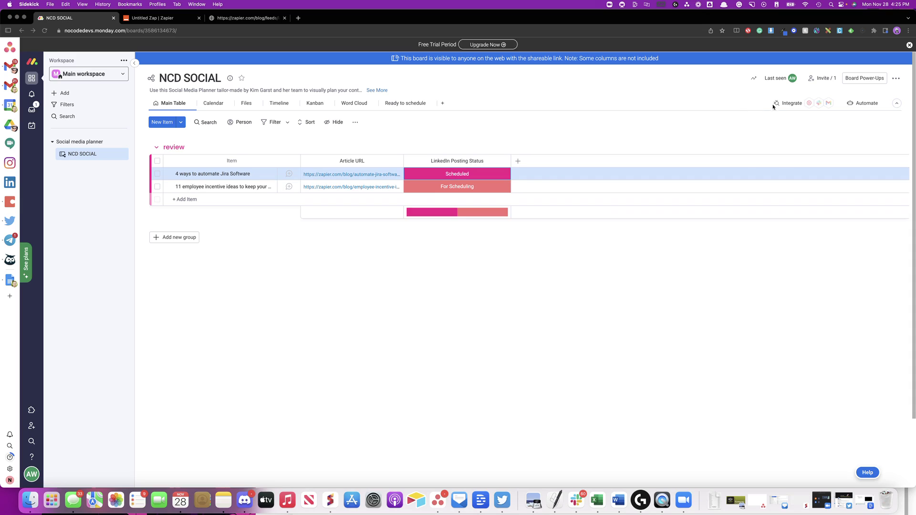
- Open the NCD SOCIAL board's Integrations Center and bring up the LinkedIn integration recipes
click(788, 104)
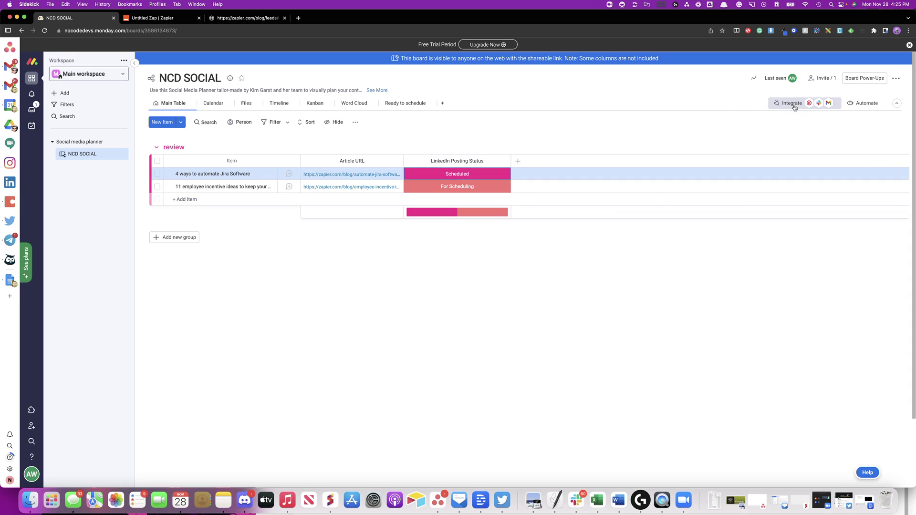
click(793, 106)
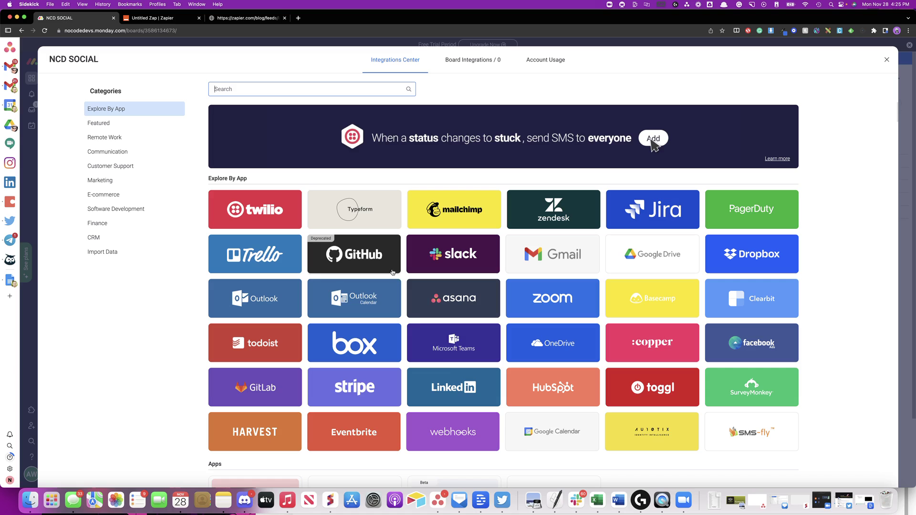
click(456, 387)
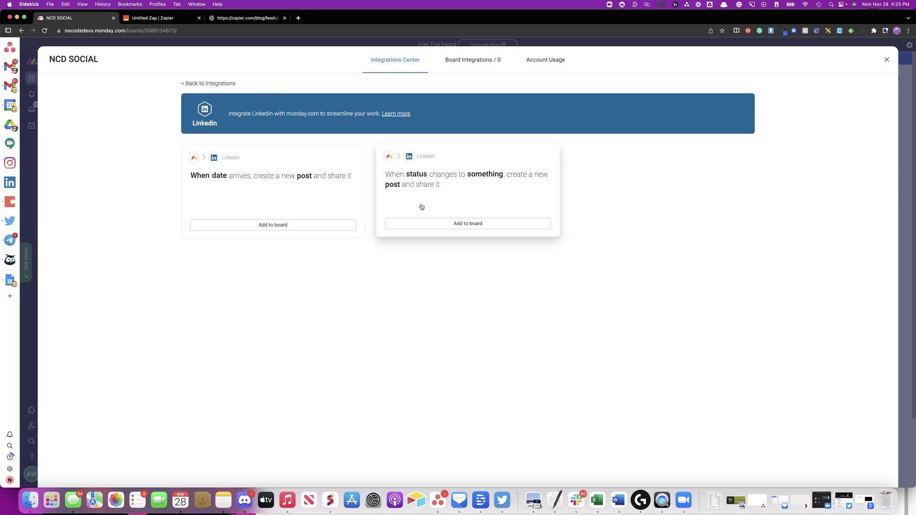
- Add the LinkedIn status-change recipe with the existing account, triggering when LinkedIn Posting Status becomes Scheduled
click(456, 224)
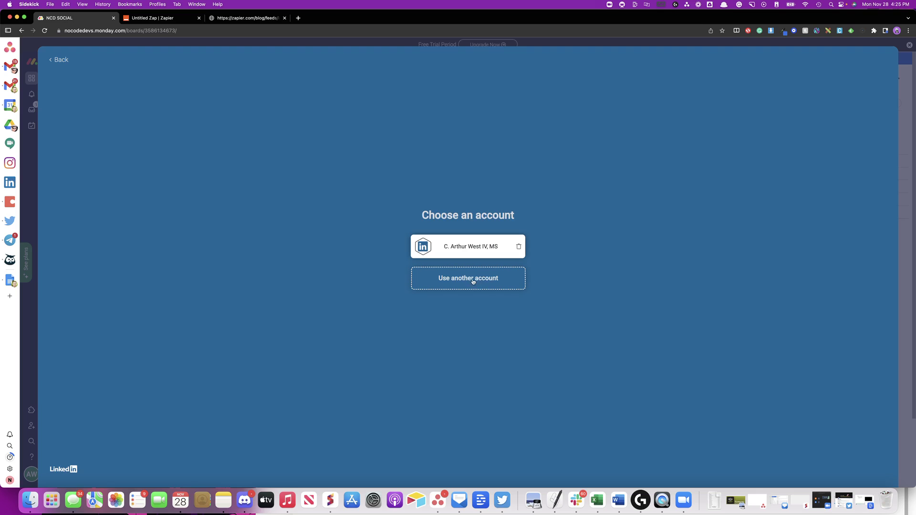
click(469, 253)
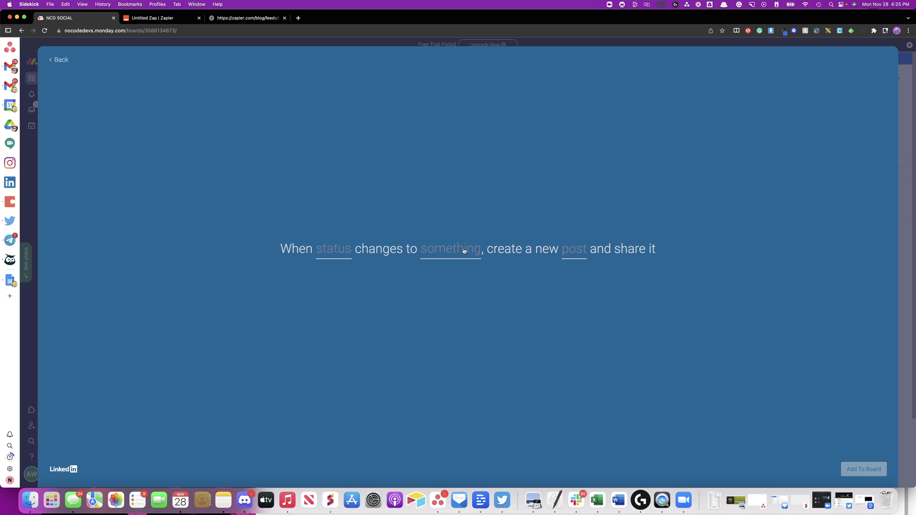
click(335, 253)
click(451, 252)
click(344, 254)
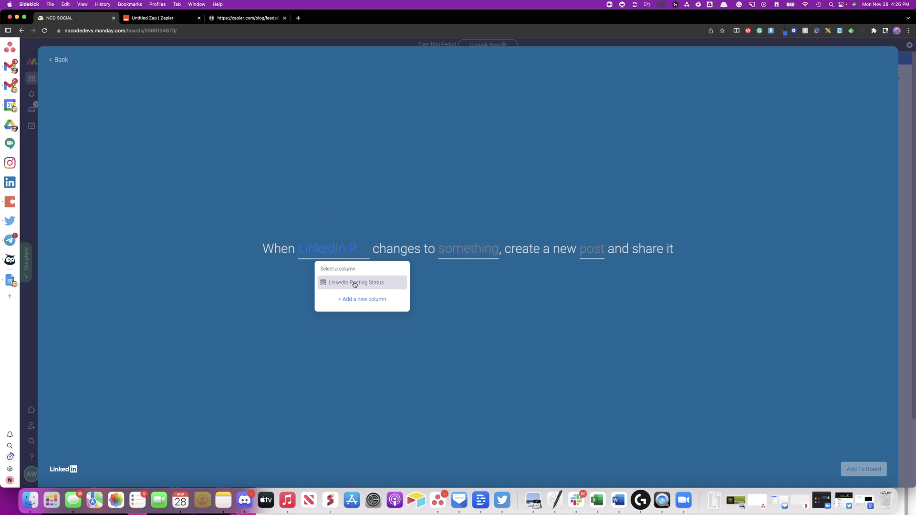
click(355, 283)
click(446, 259)
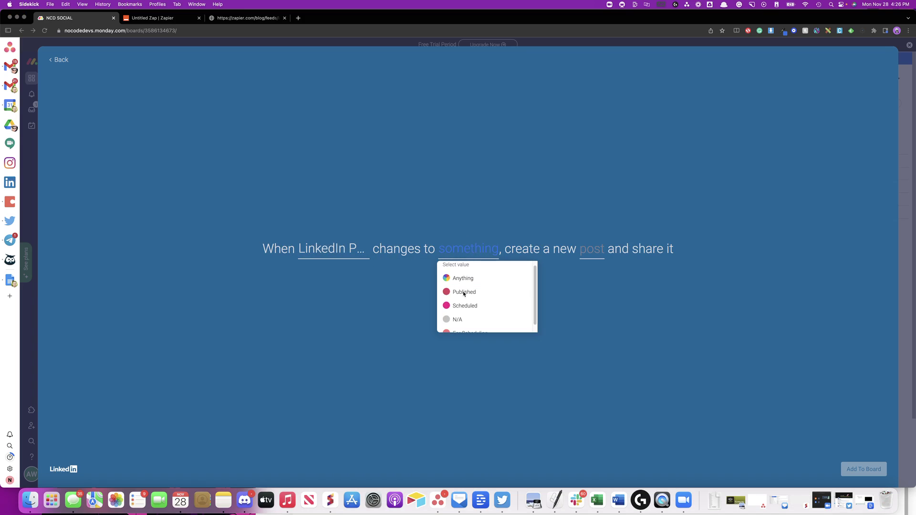
scroll(462, 297, down, 1)
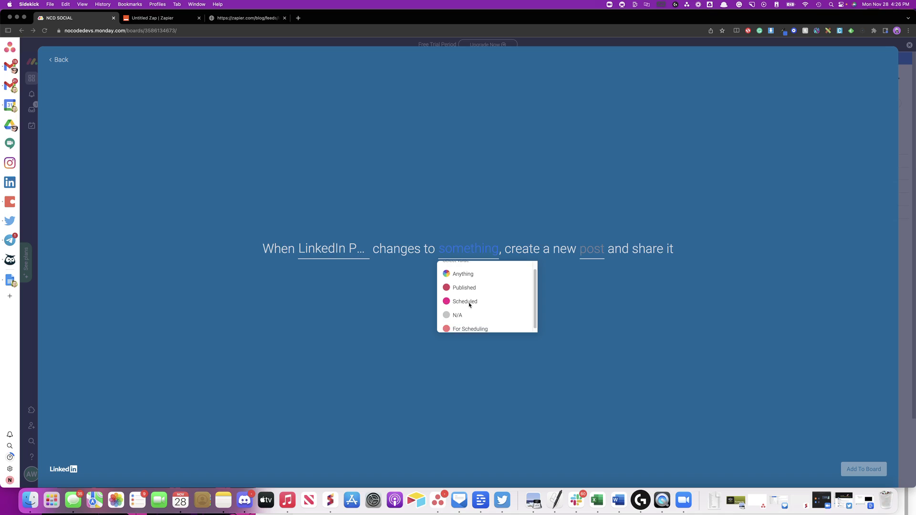
click(463, 300)
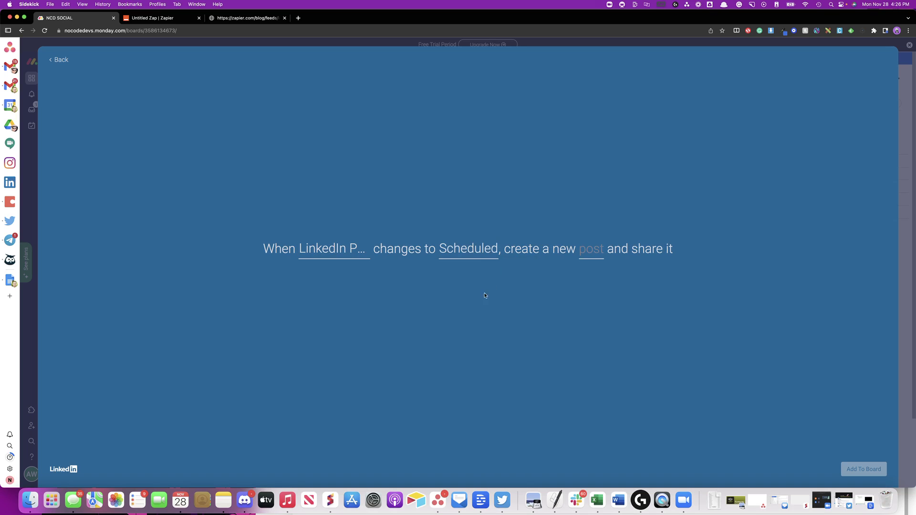
- Map the LinkedIn post's Subject to the item Name and its Link URL to Article URL
click(588, 252)
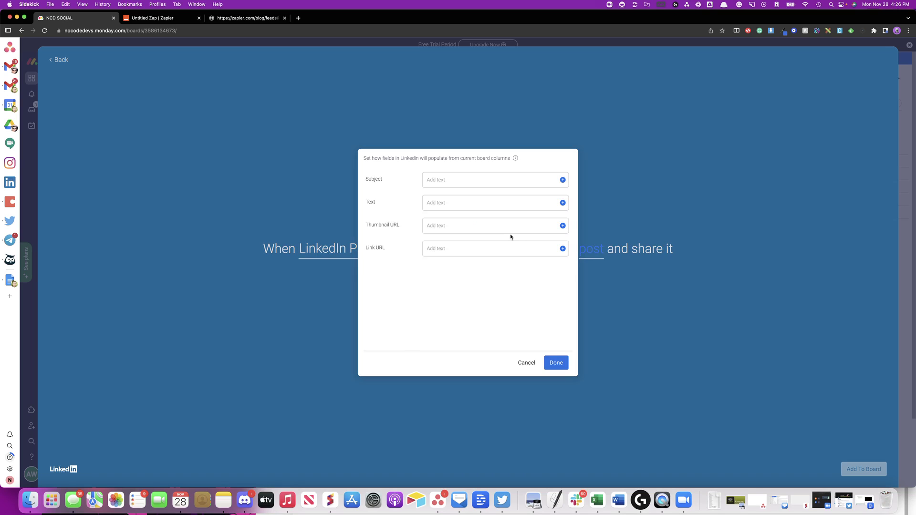
click(563, 181)
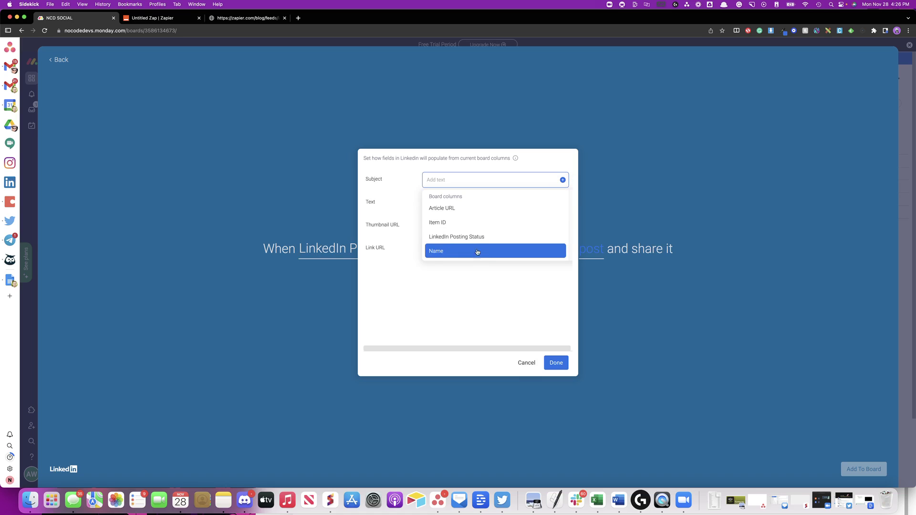
click(457, 250)
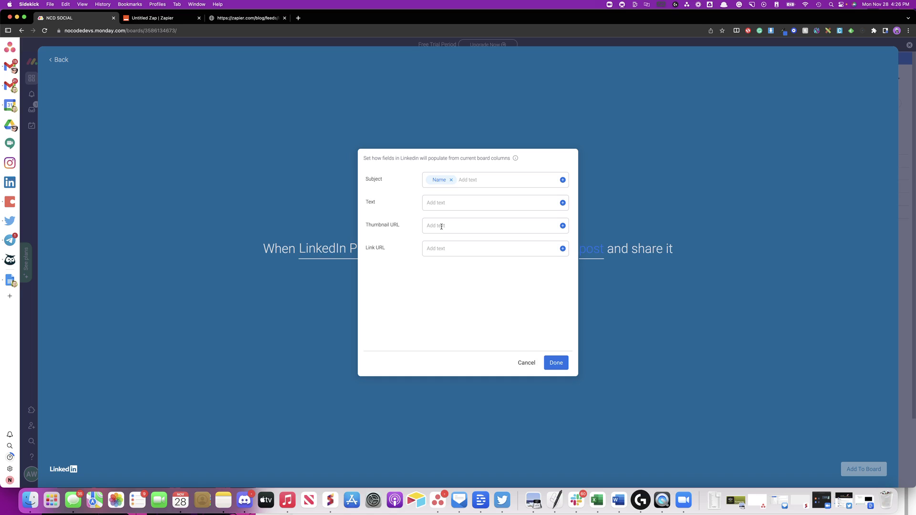
click(563, 249)
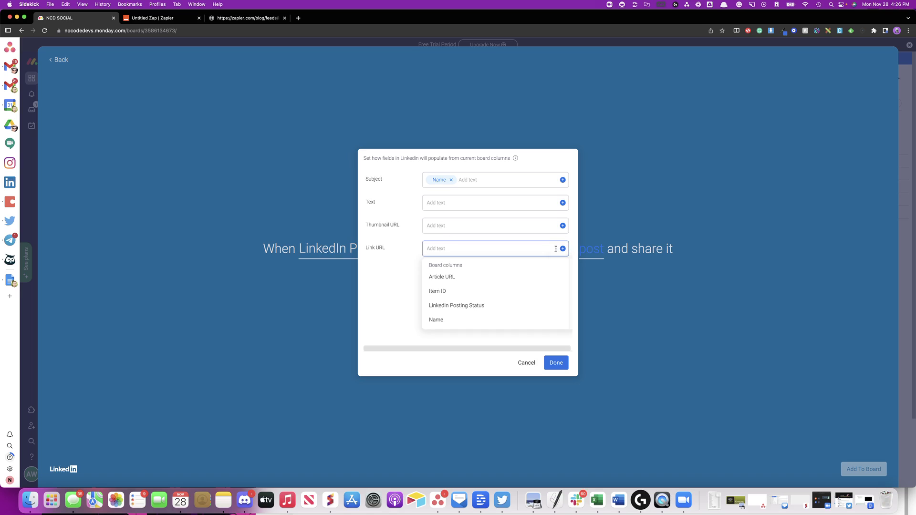
click(492, 281)
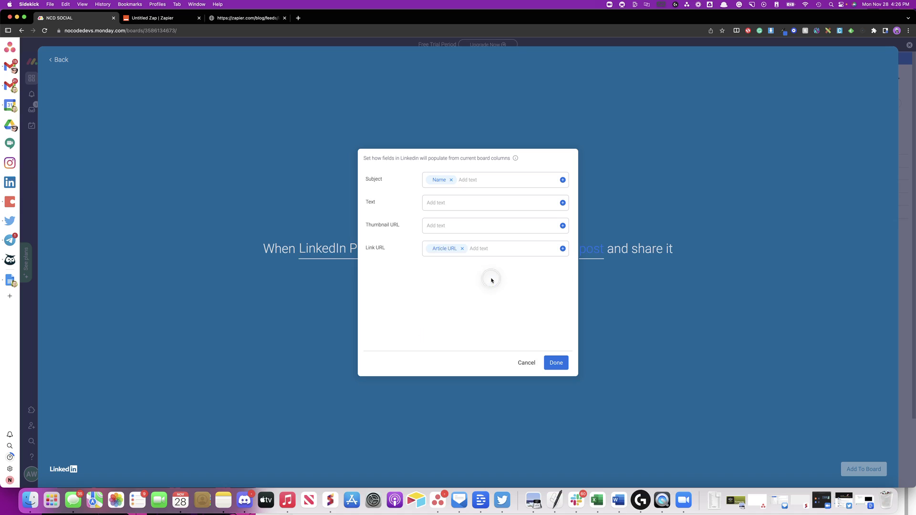
click(544, 362)
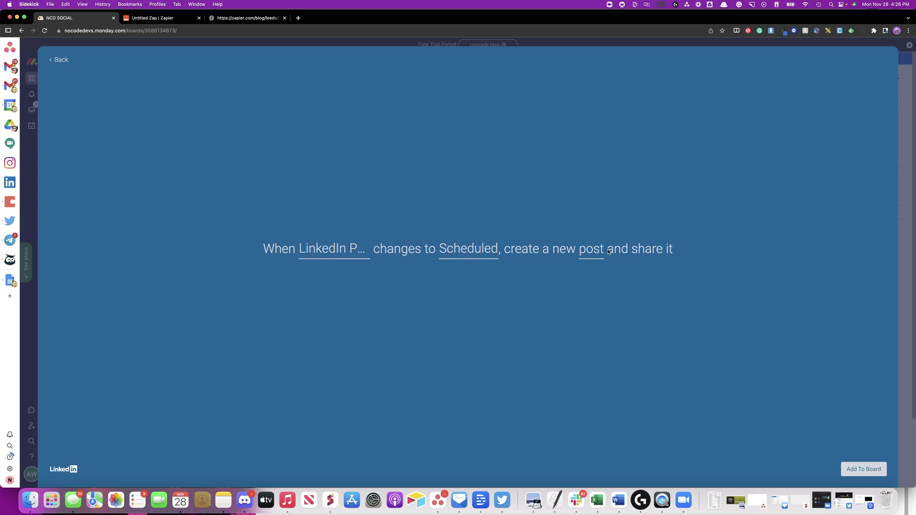
- Add the finished LinkedIn recipe to NCD SOCIAL, return to the board, and open the incentive-ideas item's status
click(846, 470)
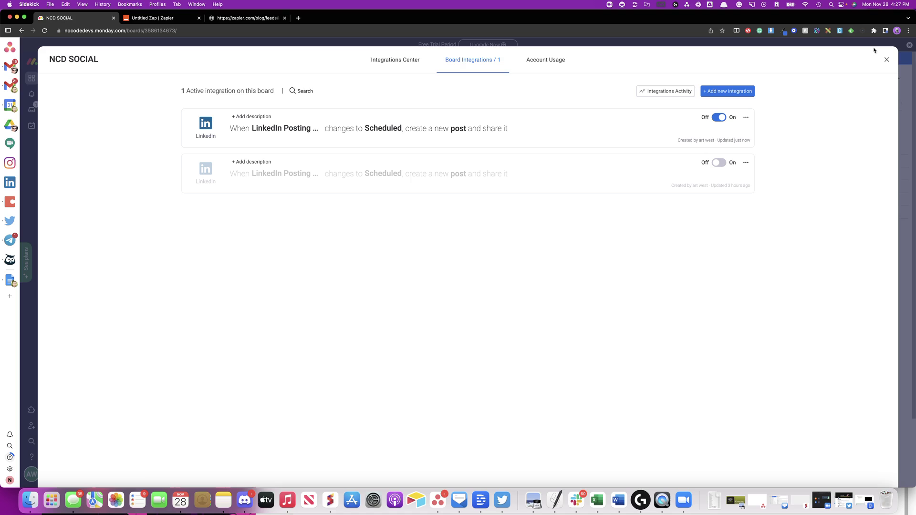
click(887, 60)
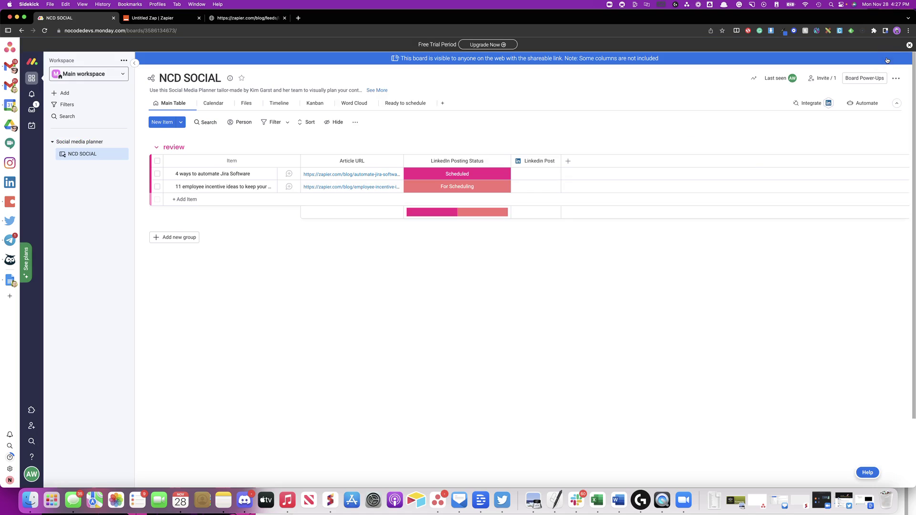
click(470, 188)
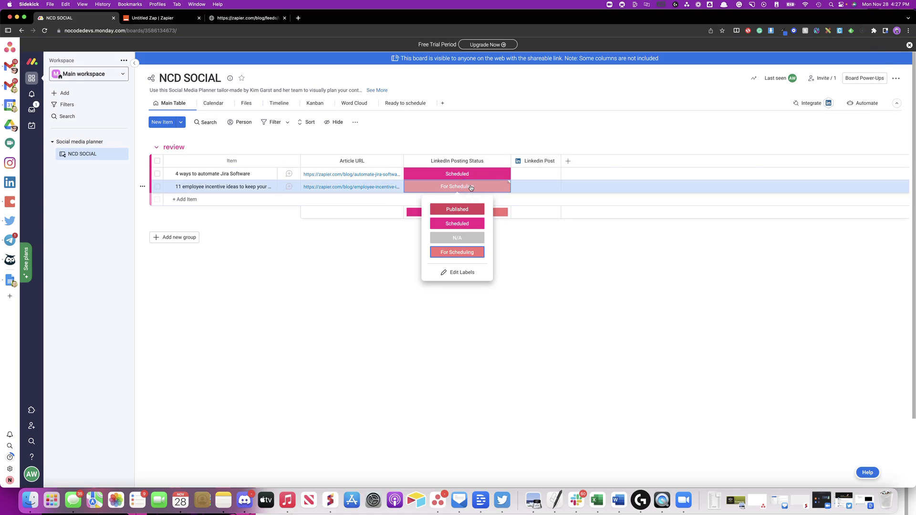